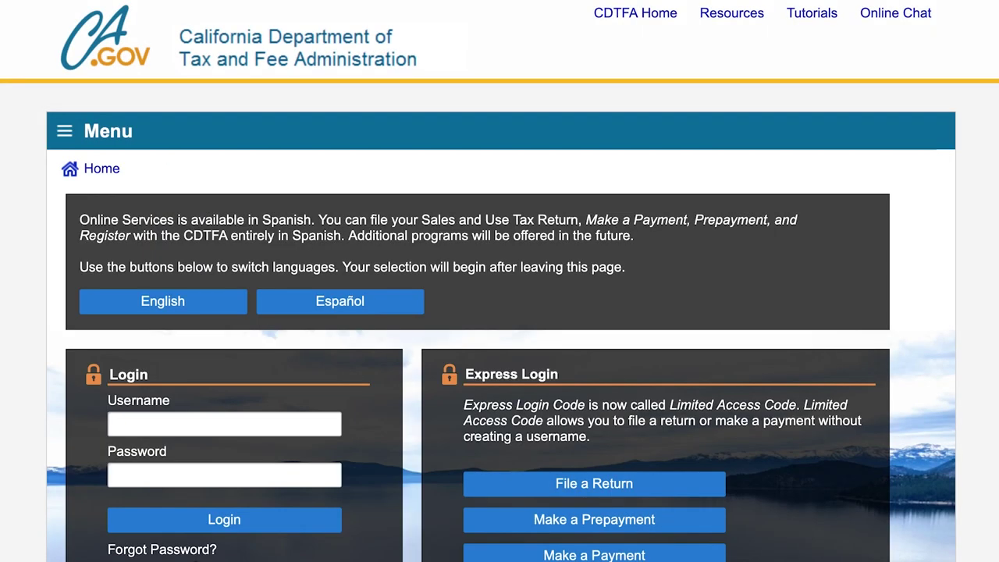
- Log in to the online services account with the username and account password
scroll(499, 281, "down", 2)
scroll(500, 281, "down", 2)
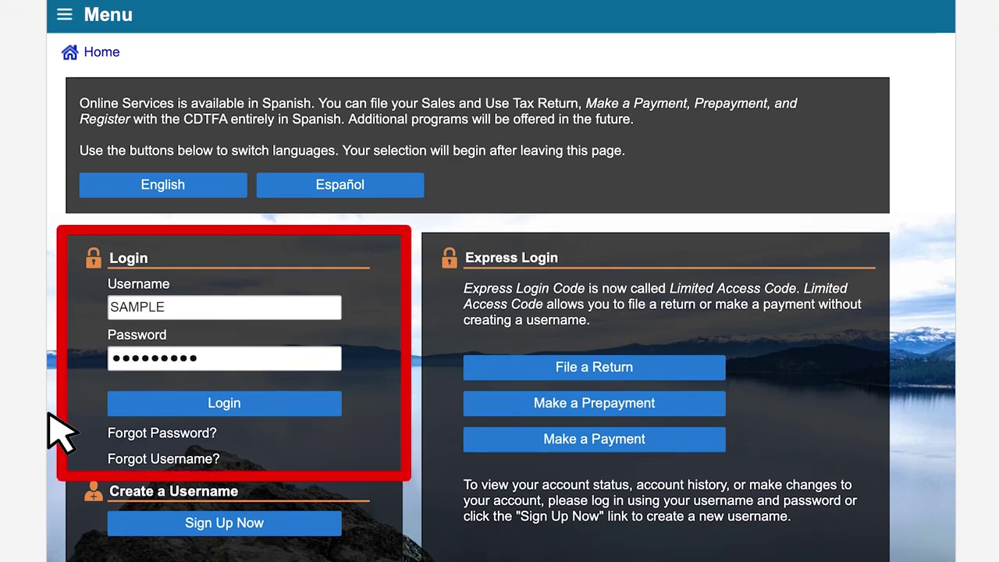
left_click(250, 400)
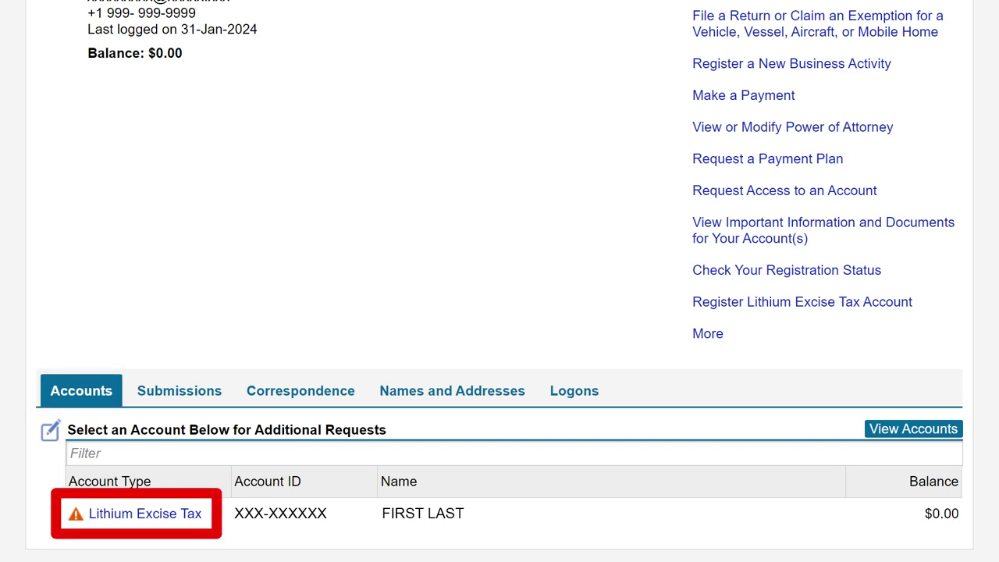
- Start the Lithium Excise Tax return for the 31-Dec-2023 period and answer Yes to having extracted lithium during the reporting period
left_click(150, 509)
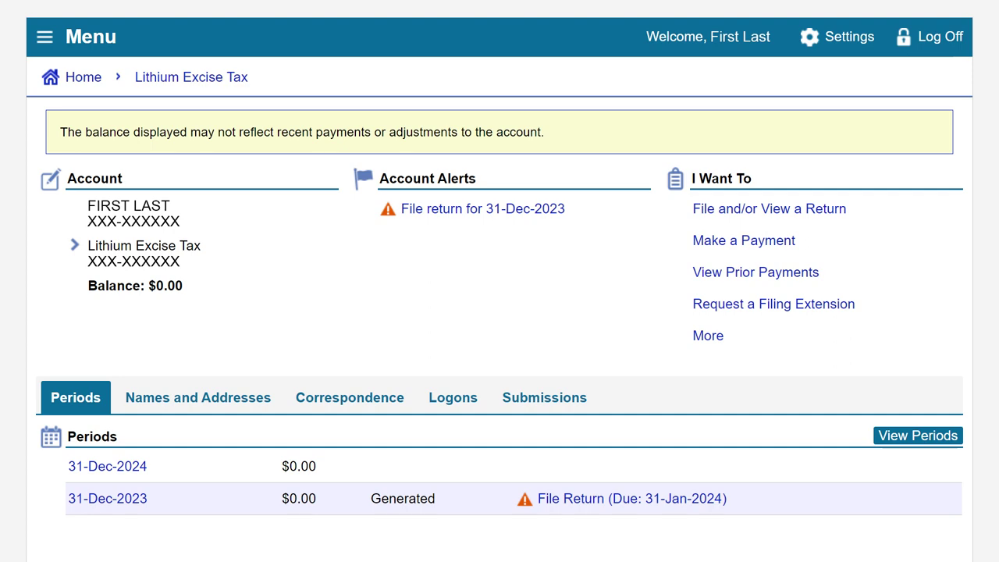
left_click(616, 500)
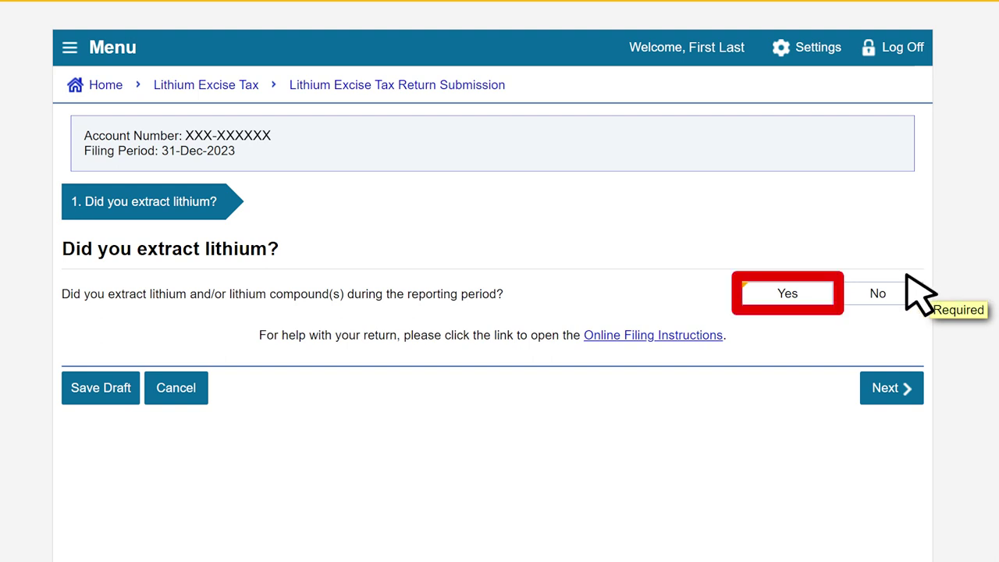
left_click(790, 290)
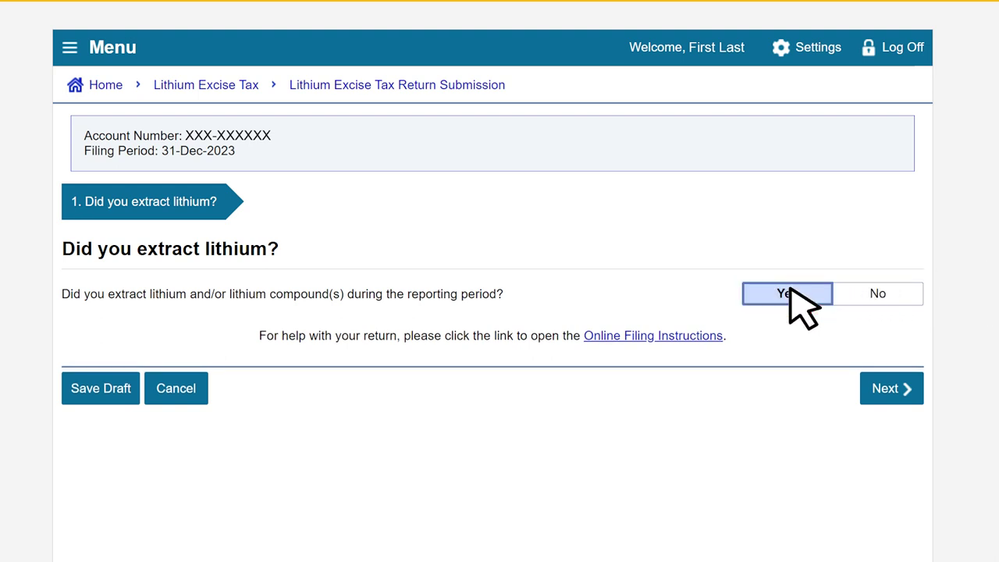
left_click(886, 387)
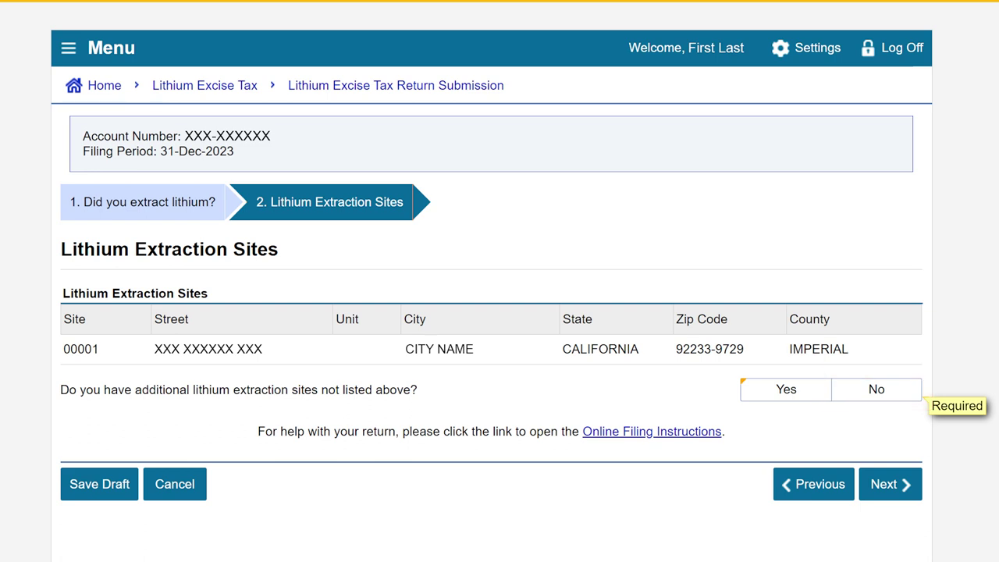
- Declare an additional extraction site, add it as an unregistered site with a validated address, and continue to the tax detail schedule
left_click(804, 386)
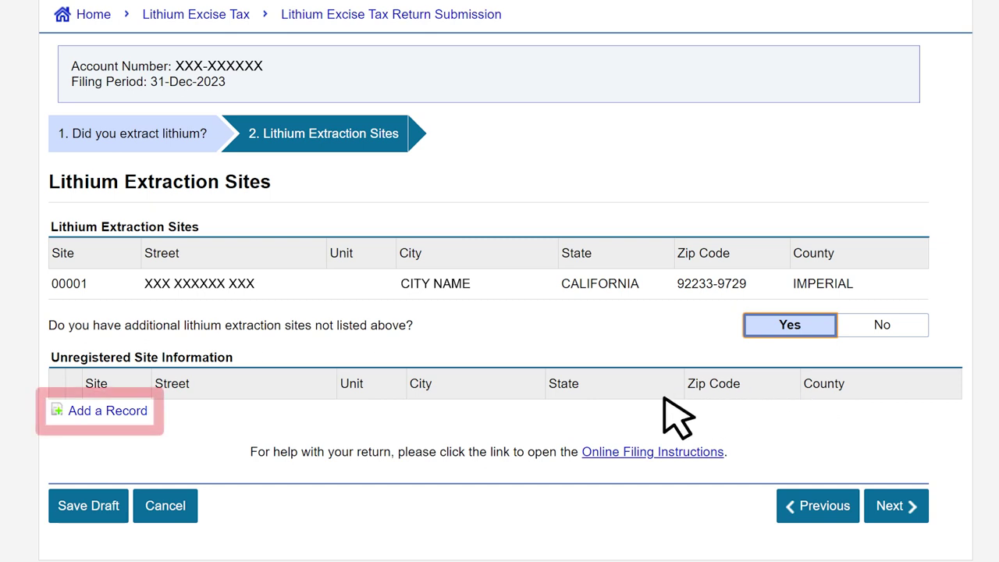
left_click(118, 409)
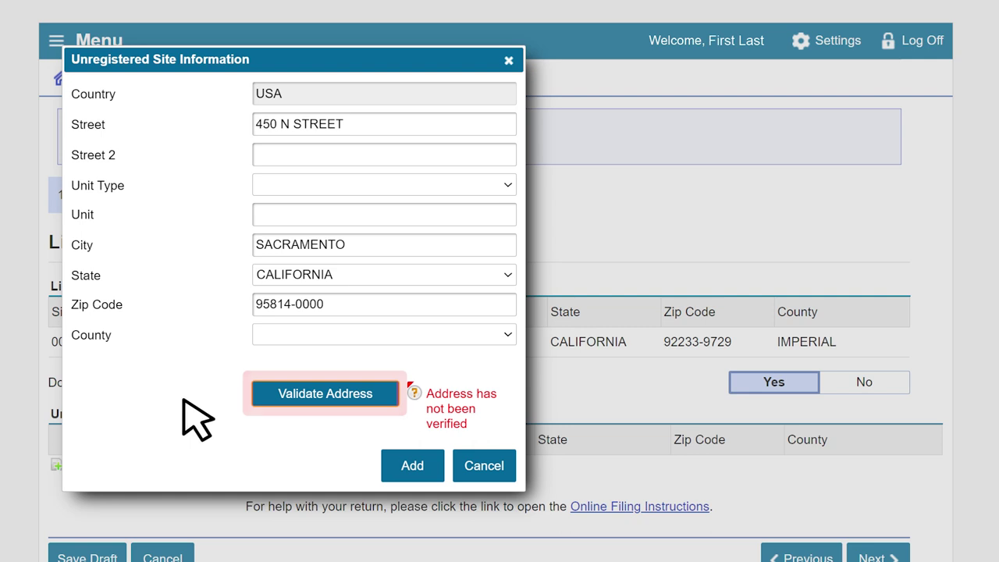
left_click(329, 393)
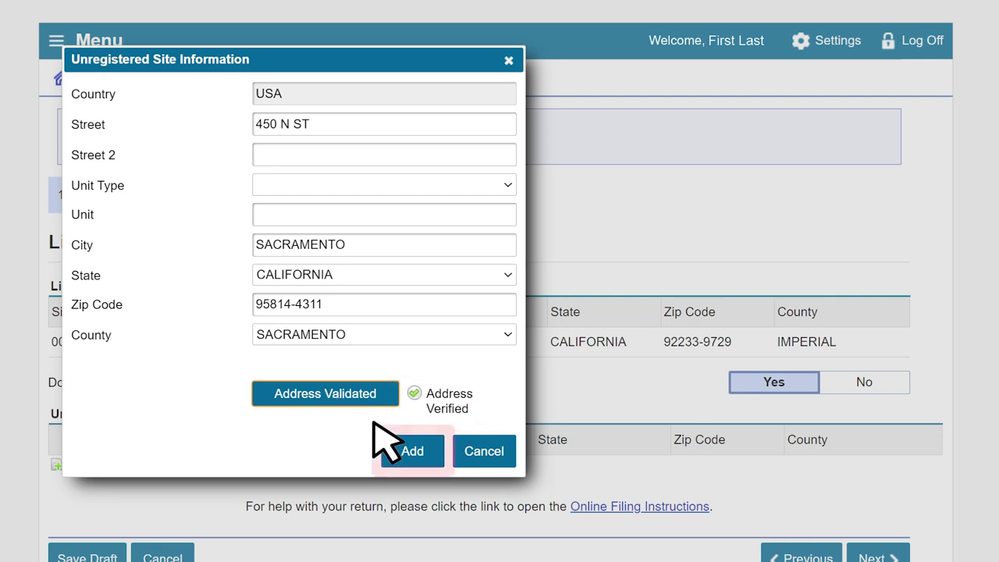
left_click(412, 453)
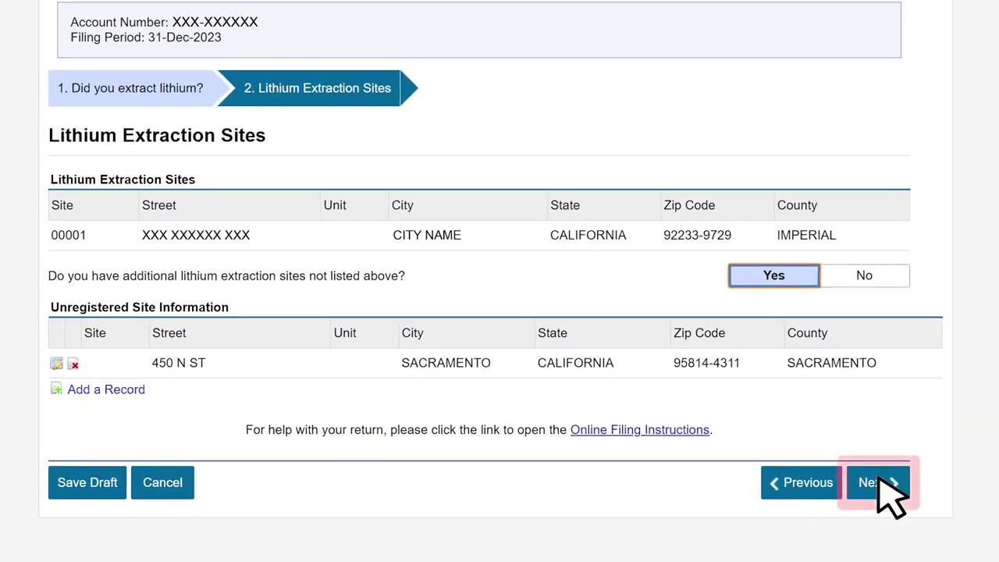
left_click(879, 478)
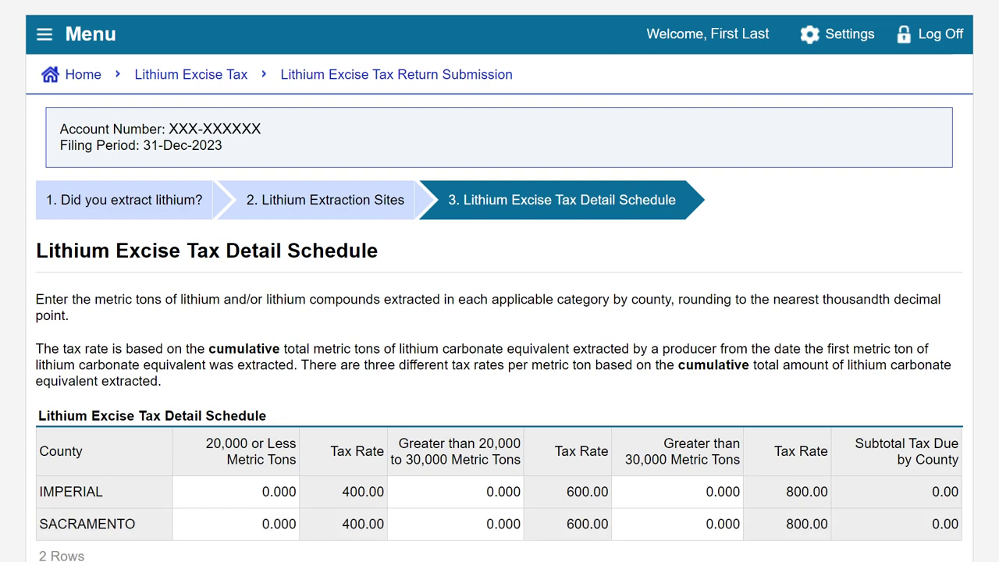
- Enter the metric tons by rate tier: Imperial 20,000.000 and 5,200.490 in the first two; Sacramento 4,799.510 and 13,350.490 in the last two
scroll(500, 281, "down", 3)
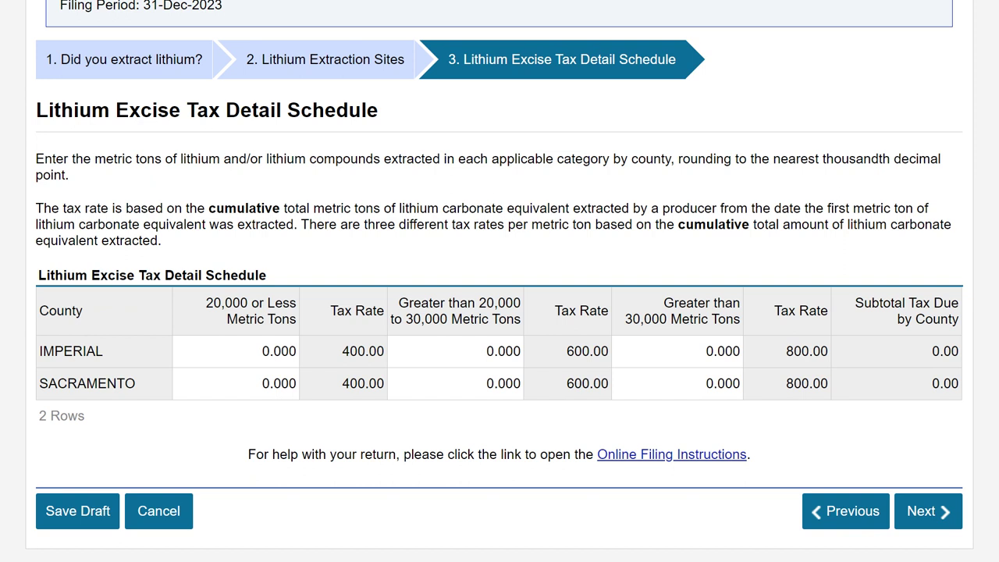
scroll(499, 281, "up", 3)
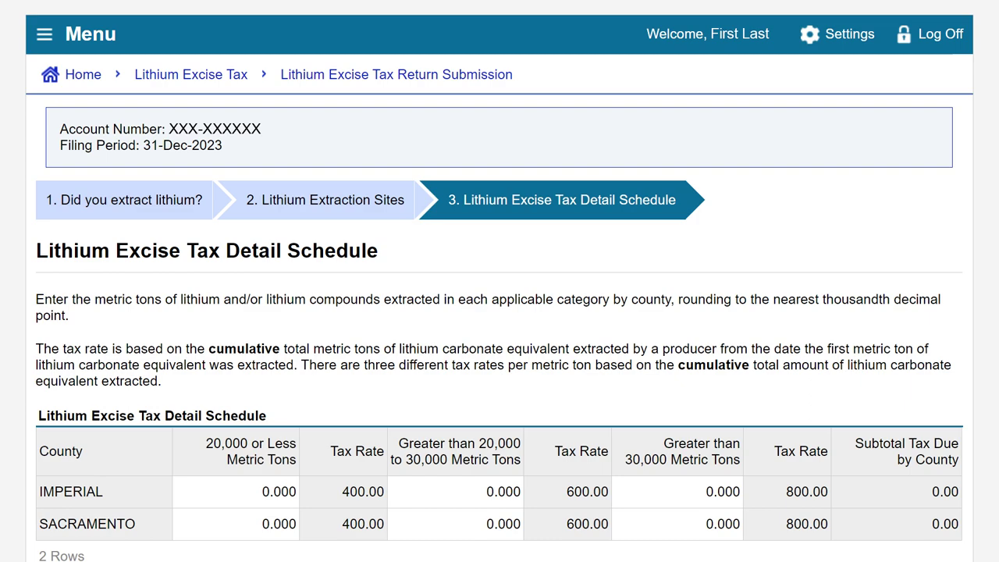
scroll(499, 312, "down", 2)
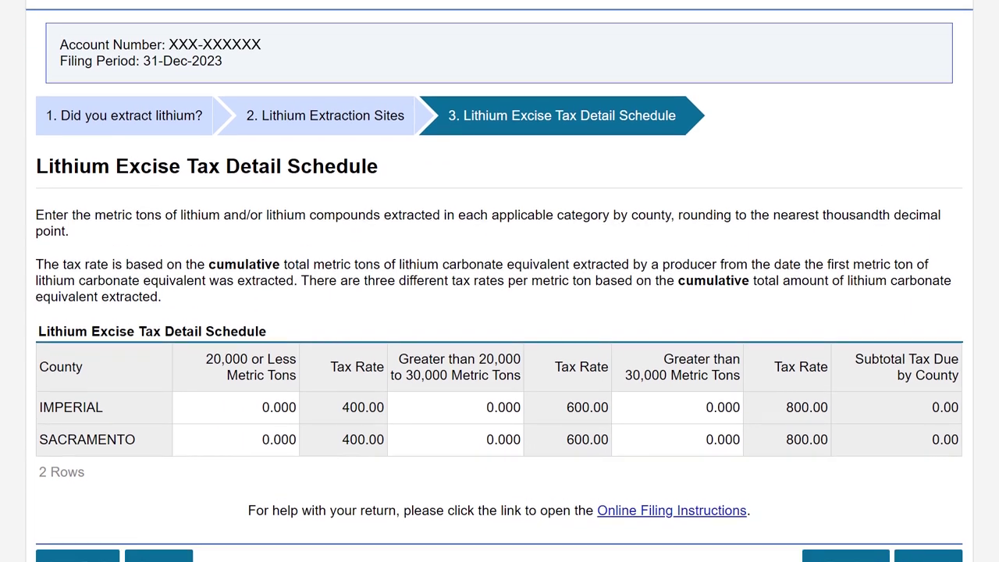
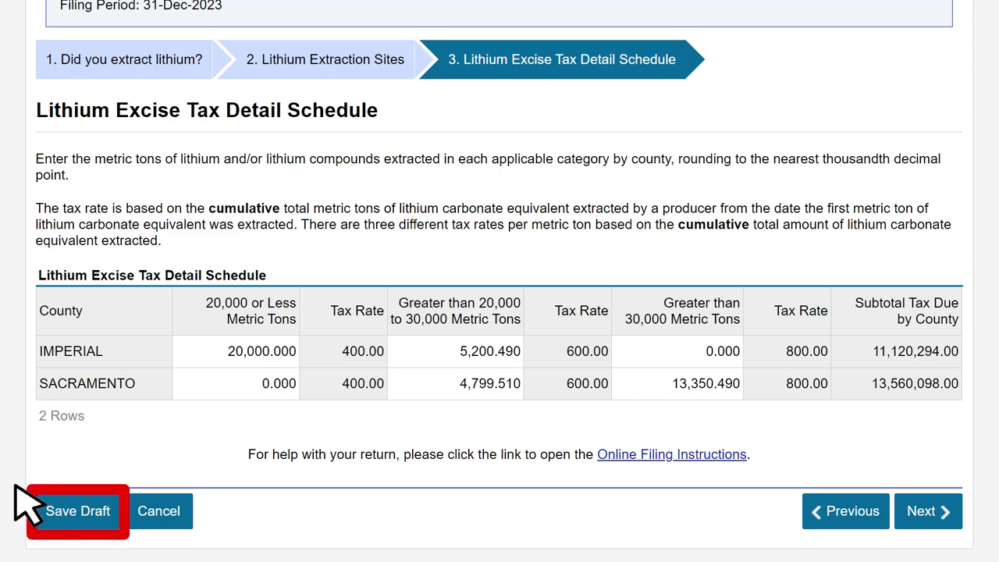
- Save the return as a draft, confirming with the account password, and resume editing it
left_click(78, 503)
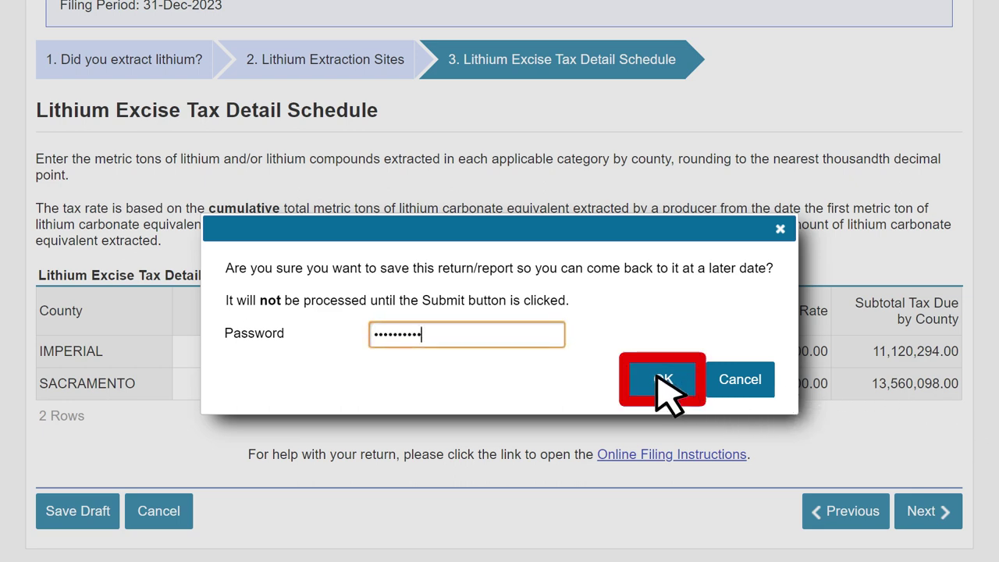
left_click(664, 380)
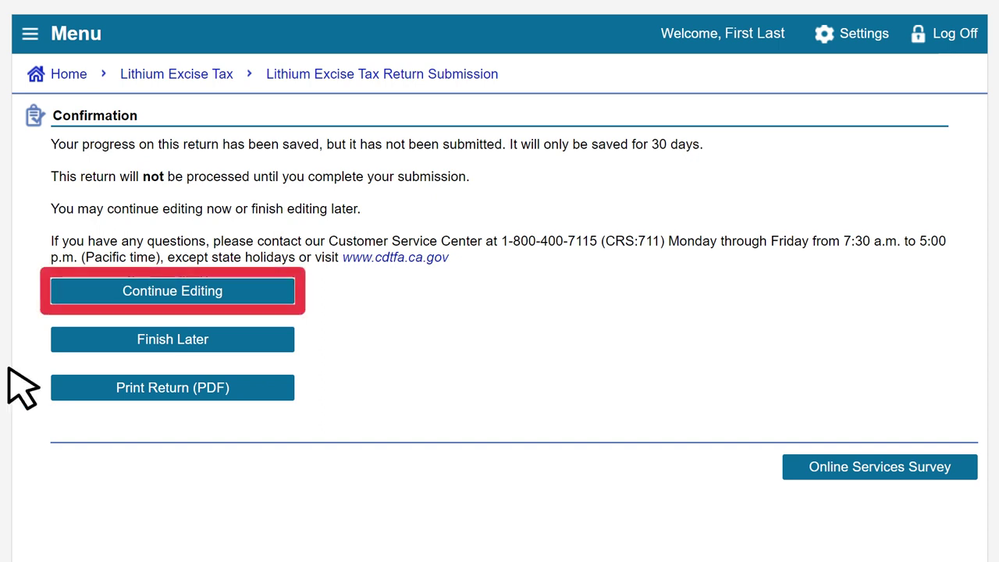
left_click(226, 293)
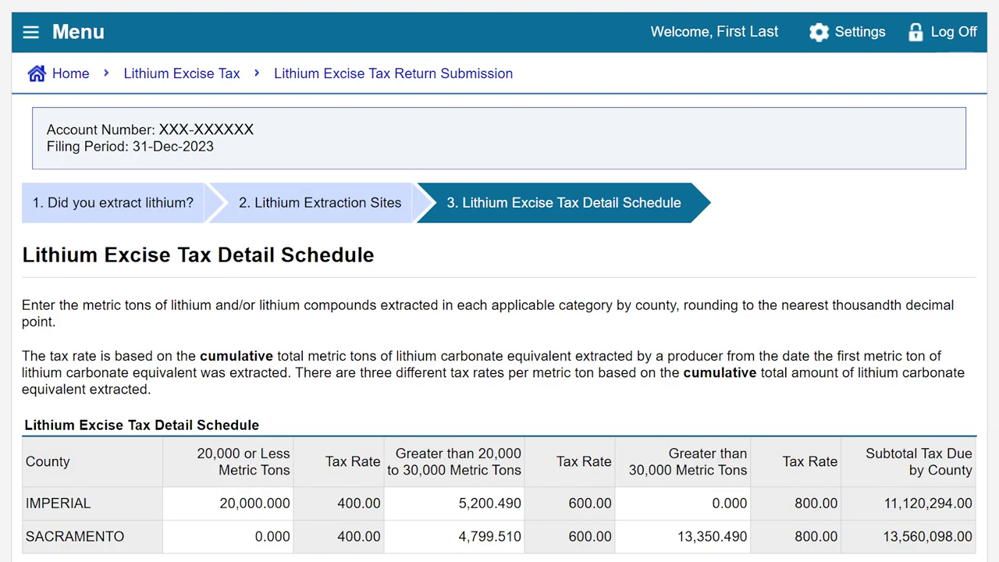
- Proceed through the completed tax detail schedule and the tax review to the excess tax collected question
scroll(499, 281, "down", 2)
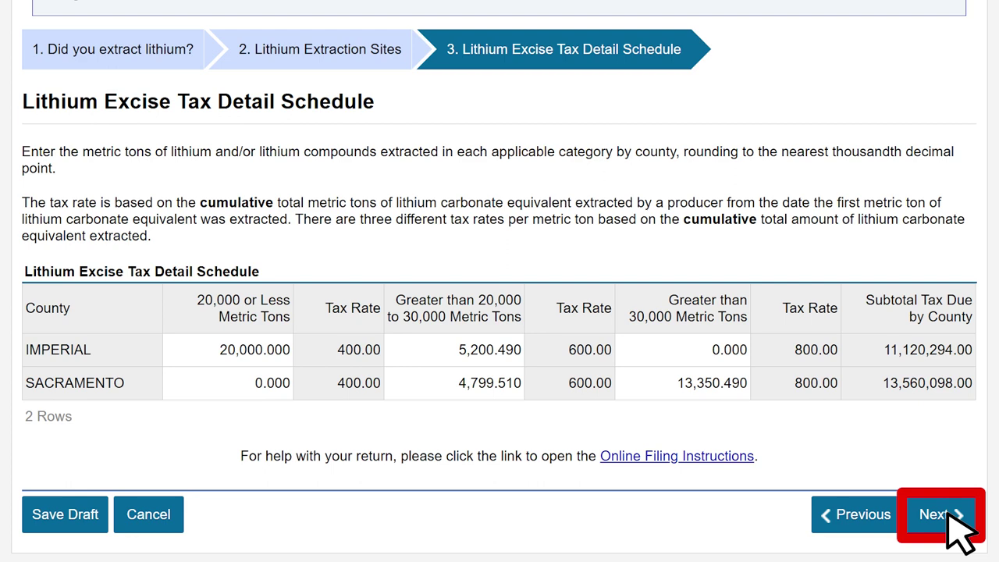
left_click(950, 514)
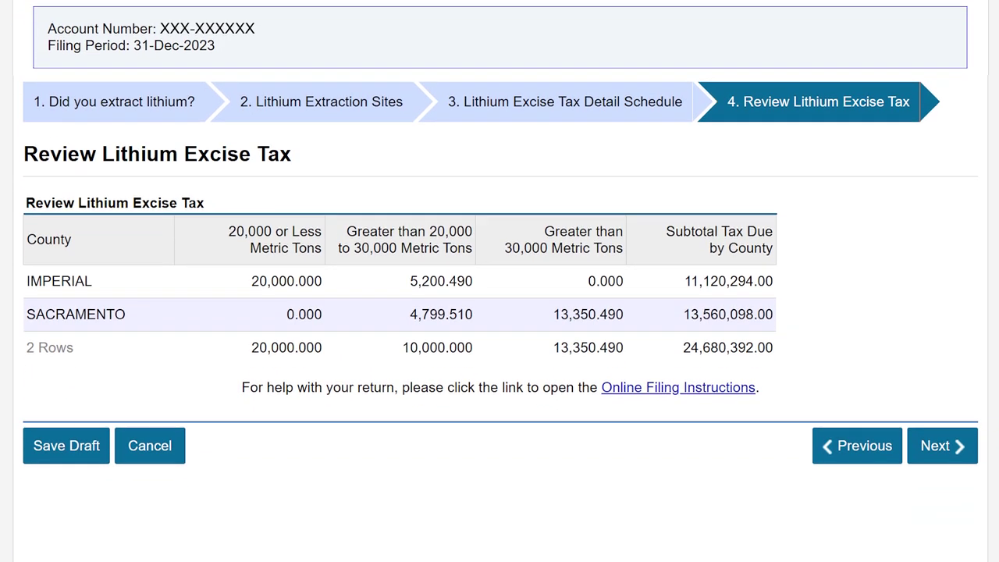
left_click(937, 445)
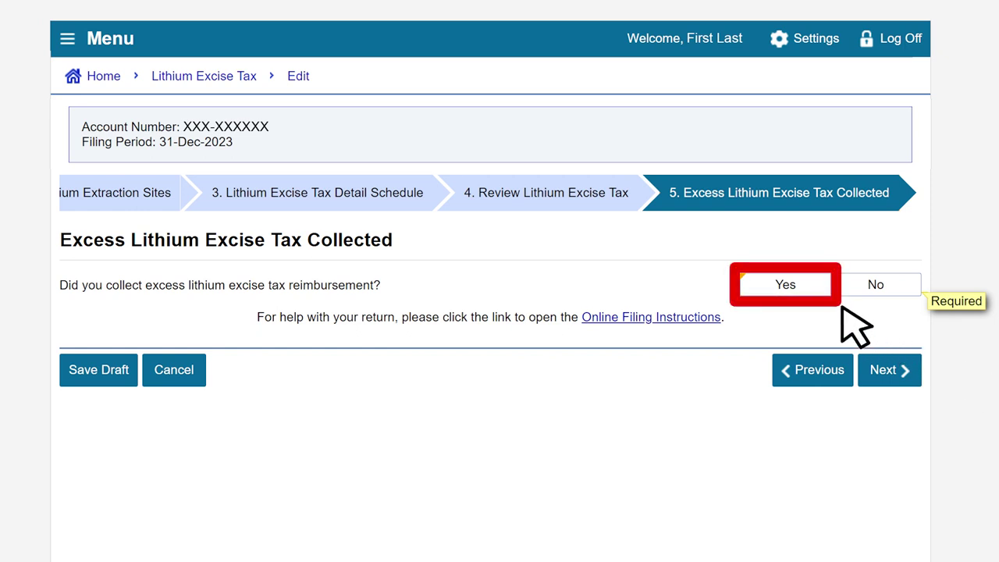
- Answer No to having collected excess lithium excise tax reimbursement and continue to the return summary
left_click(784, 284)
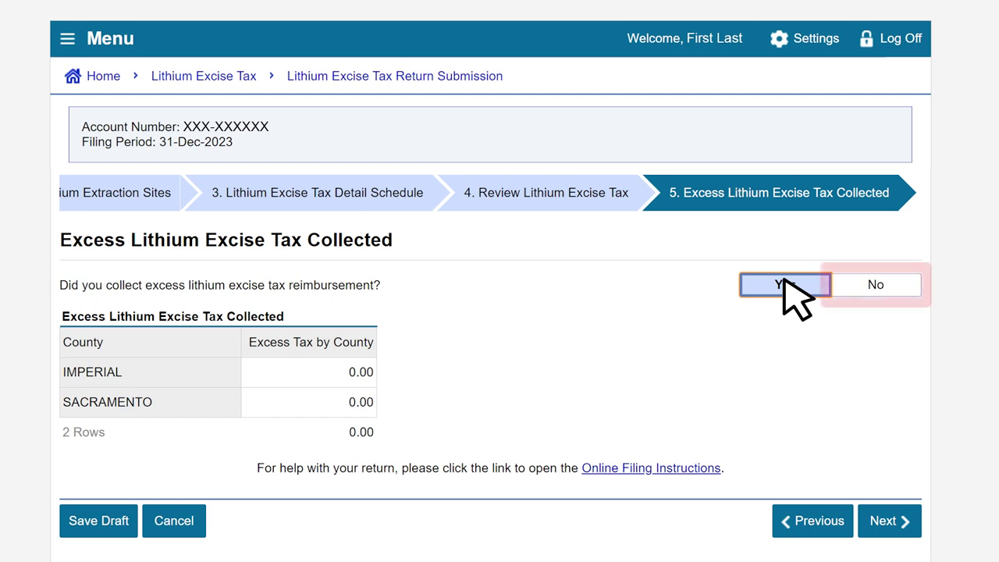
left_click(873, 283)
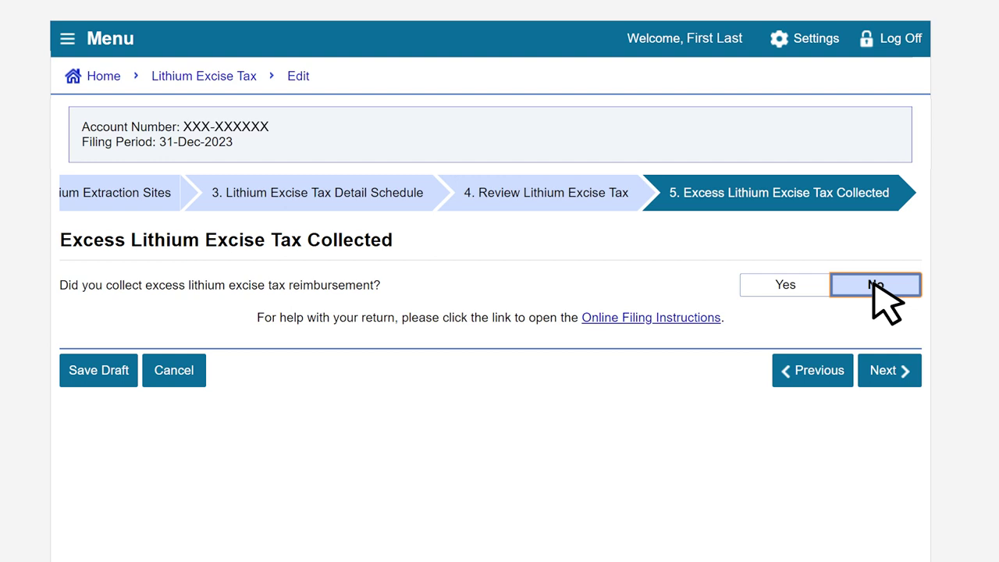
left_click(888, 345)
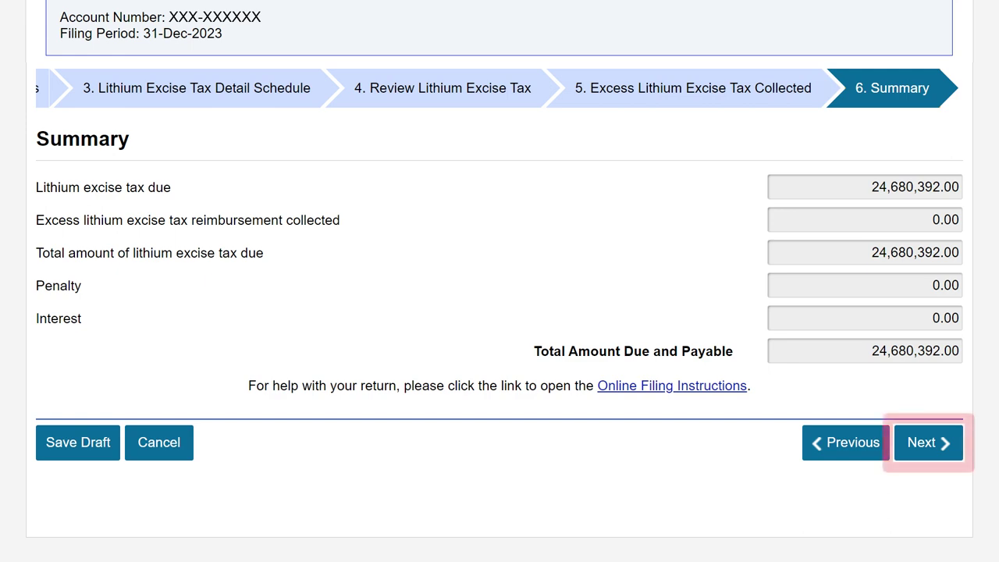
- Accept the summary, enter OWNER as the filer's title, and answer No to being a paid preparer
left_click(929, 442)
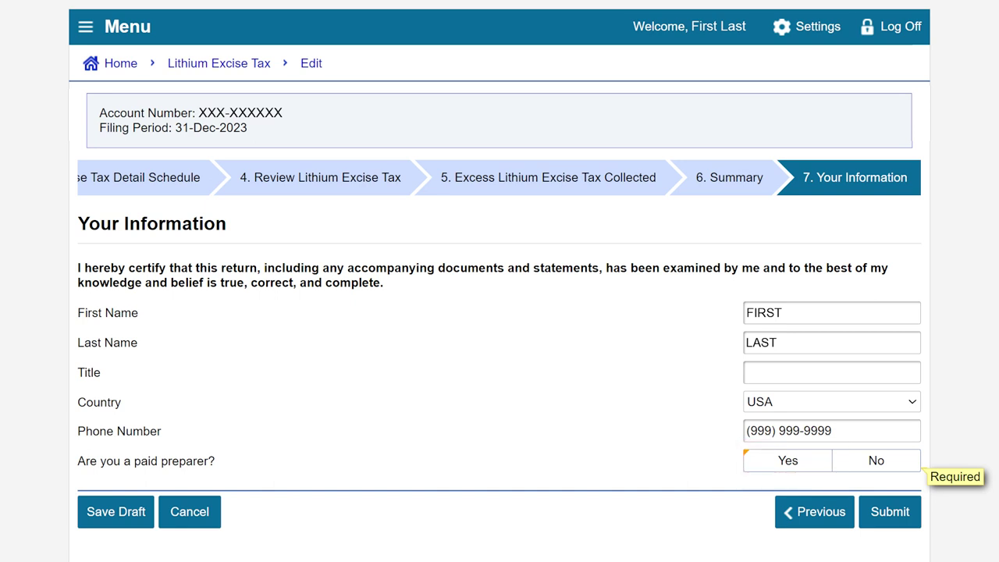
left_click(878, 461)
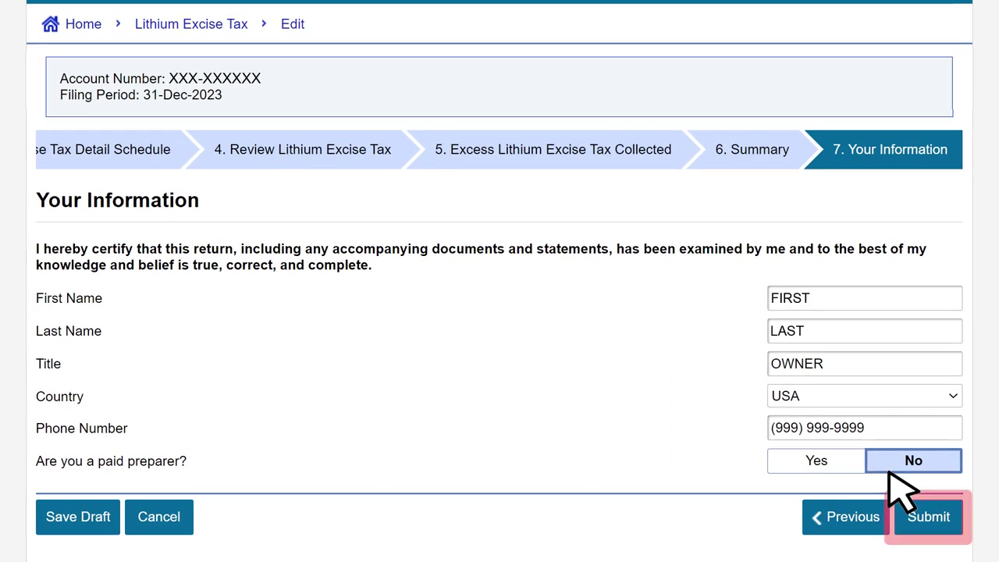
- Submit the return, accepting the declaration of intent with the account password, and review the filing confirmation and its payment options
left_click(925, 517)
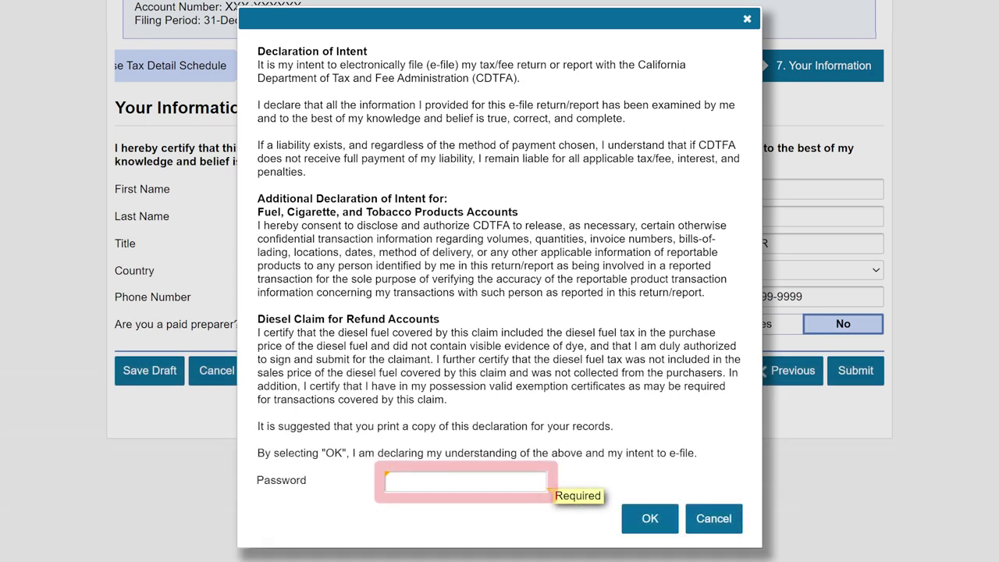
type("••••••••••")
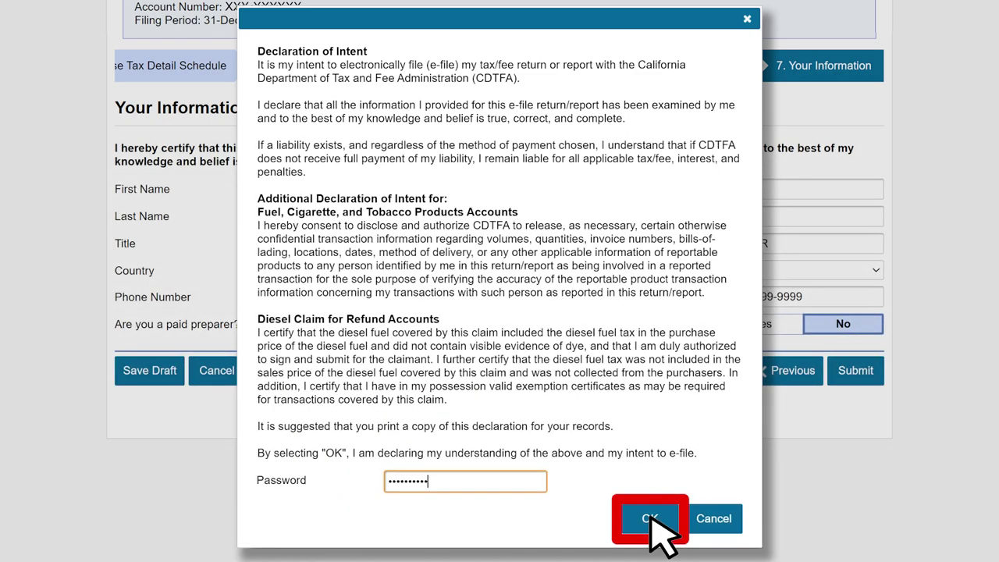
left_click(652, 459)
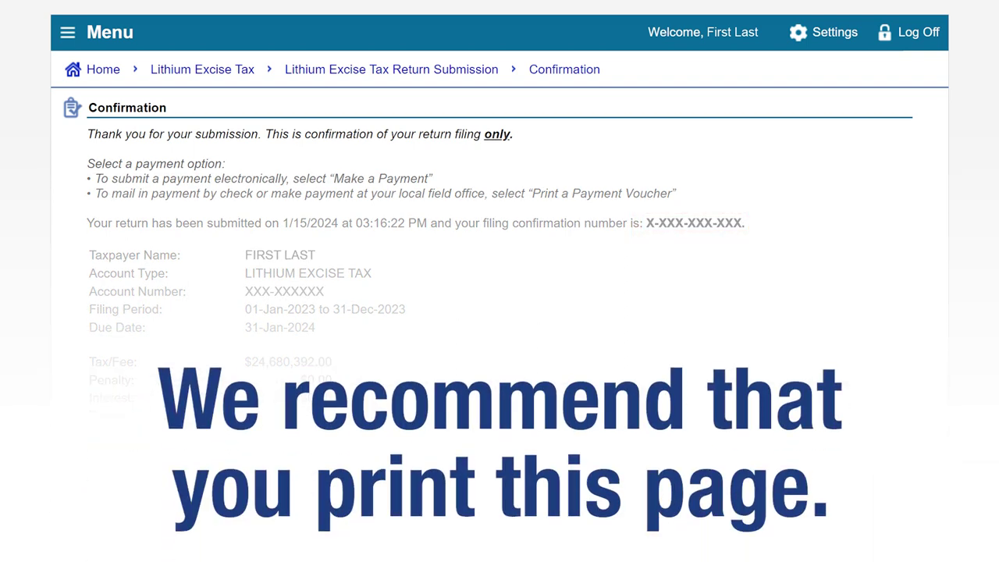
scroll(499, 281, "down", 3)
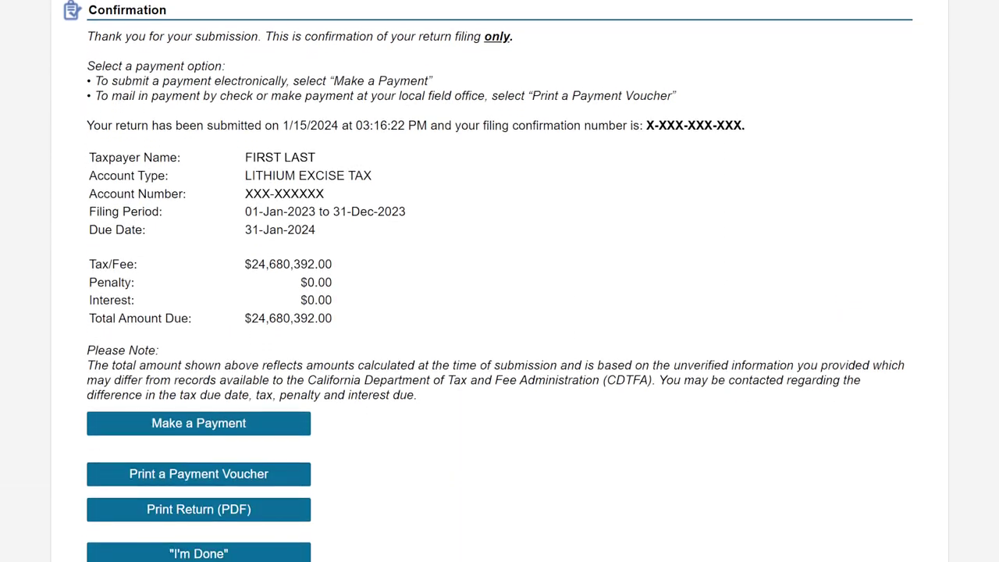
scroll(499, 281, "down", 3)
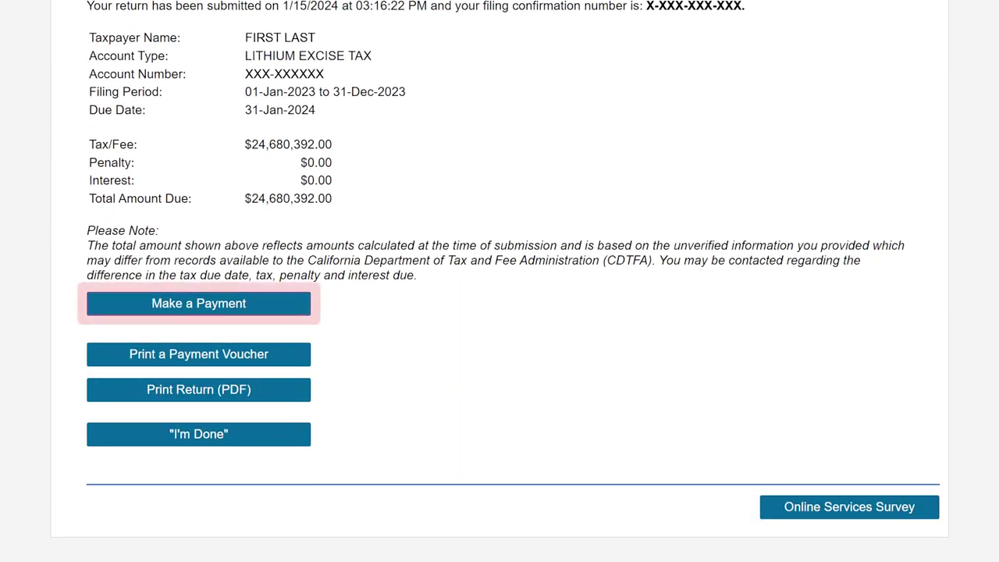